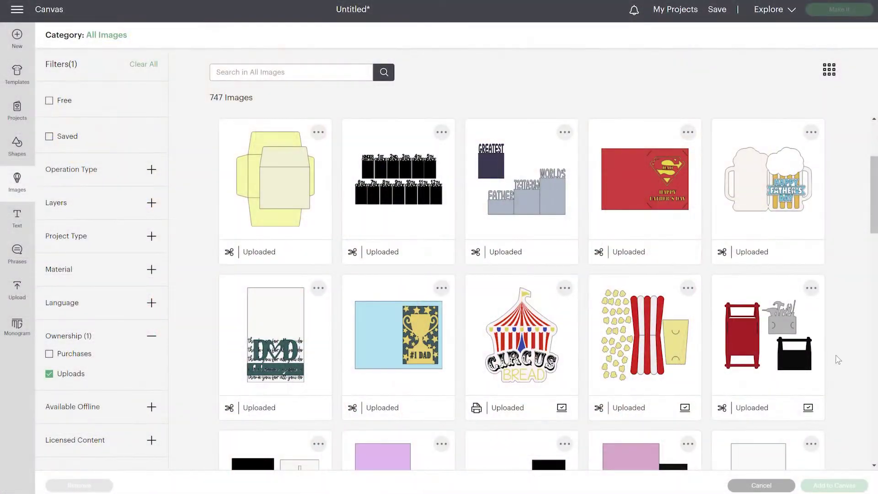
# - Add the uploaded popcorn box design to the canvas and ungroup its outer group
pyautogui.click(621, 299)
pyautogui.click(818, 481)
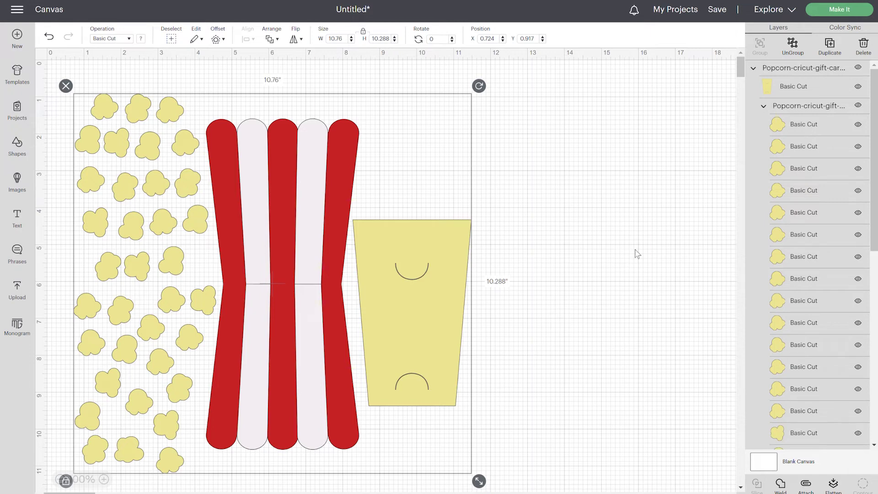
pyautogui.click(800, 59)
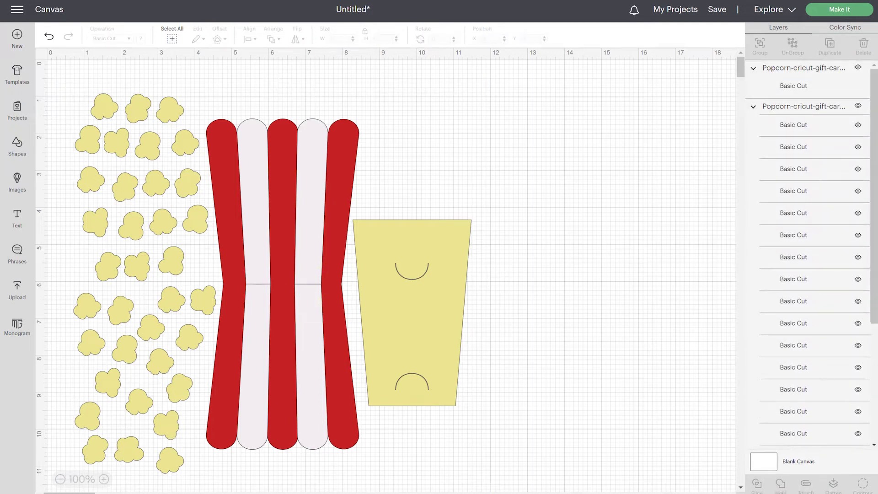
# - Add a Score line, rotate it horizontal and stretch it to 3.375 inches across the box's waist
pyautogui.click(23, 143)
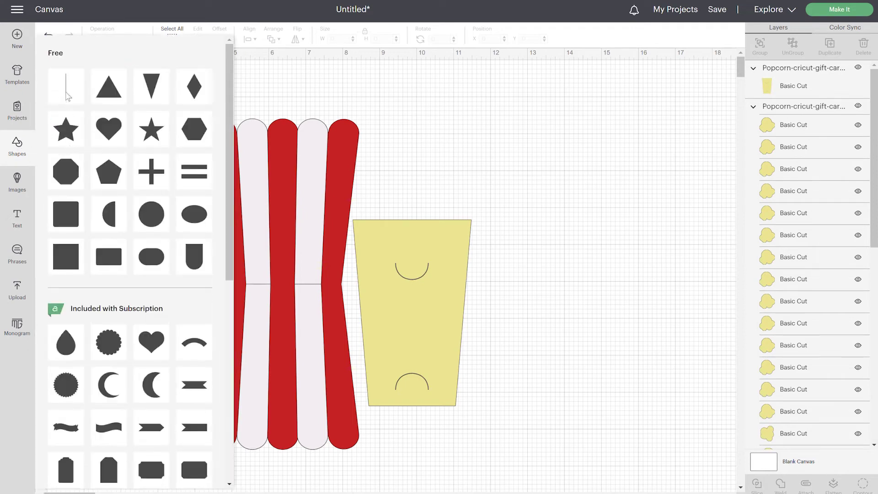
pyautogui.click(69, 92)
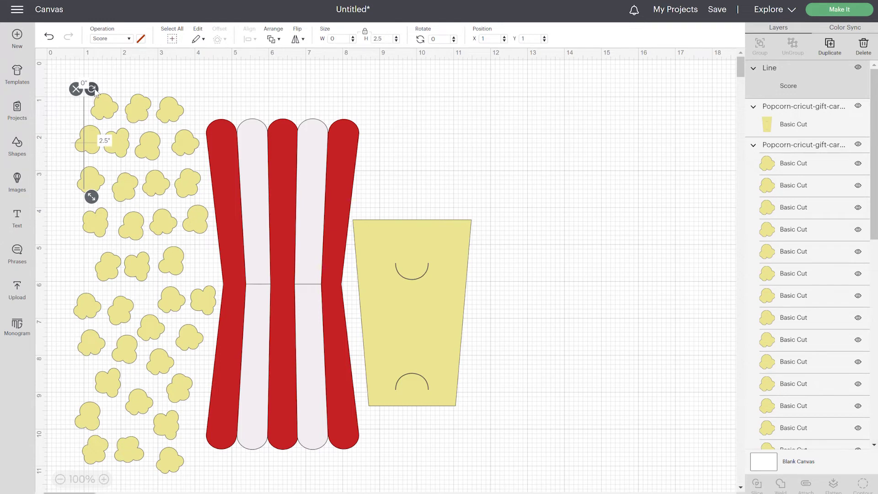
pyautogui.moveTo(95, 91); pyautogui.dragTo(136, 162)
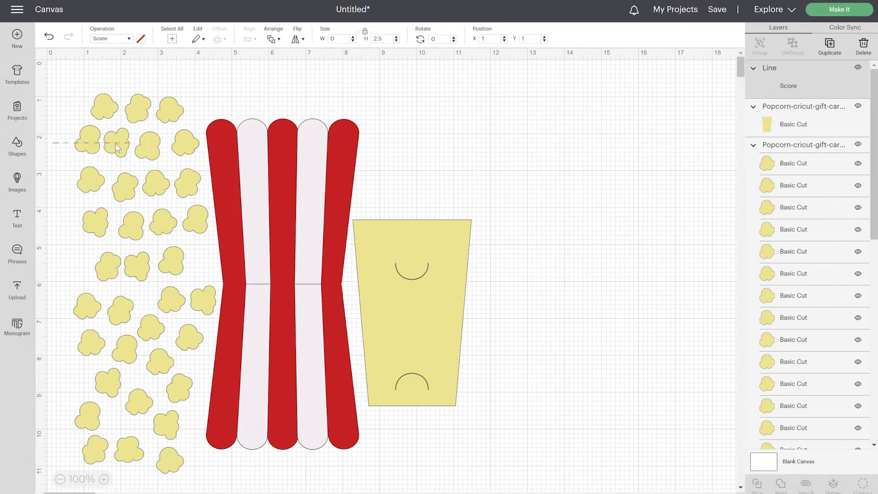
pyautogui.moveTo(262, 154); pyautogui.dragTo(320, 283)
pyautogui.moveTo(247, 288); pyautogui.dragTo(213, 291)
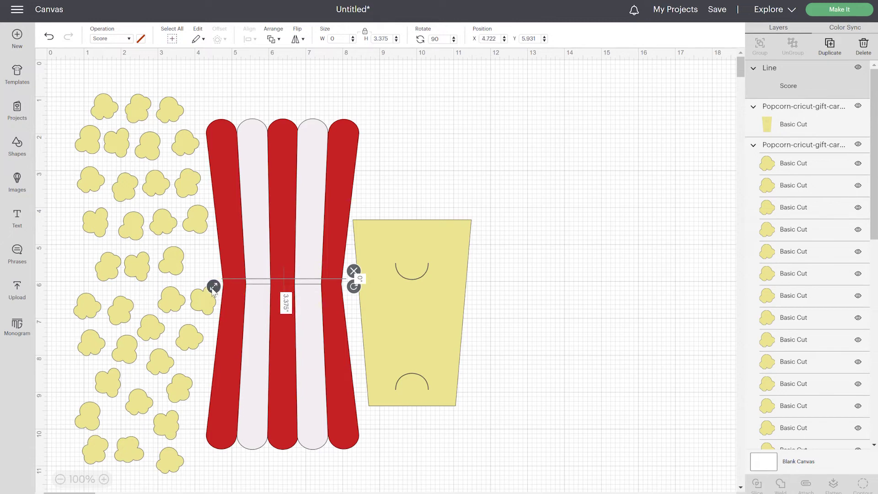
# - Hide the white stripe layers so the red box can be selected
pyautogui.click(858, 106)
pyautogui.click(754, 145)
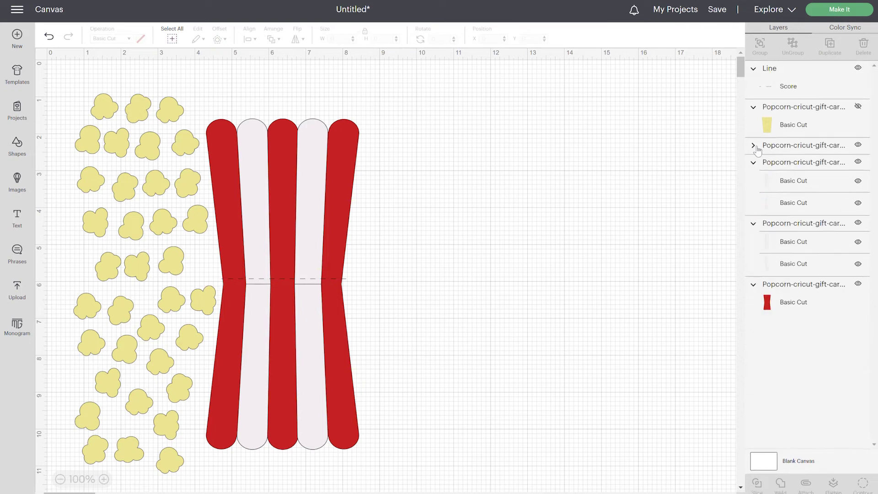
pyautogui.click(859, 107)
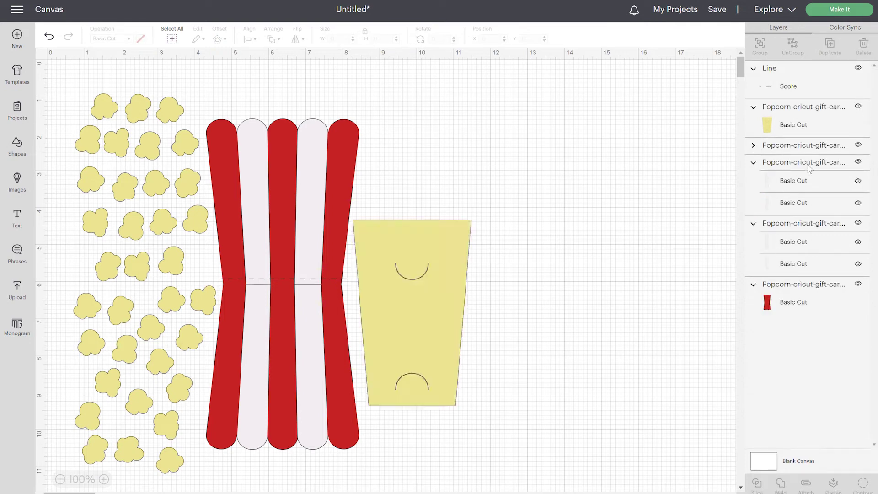
pyautogui.click(860, 163)
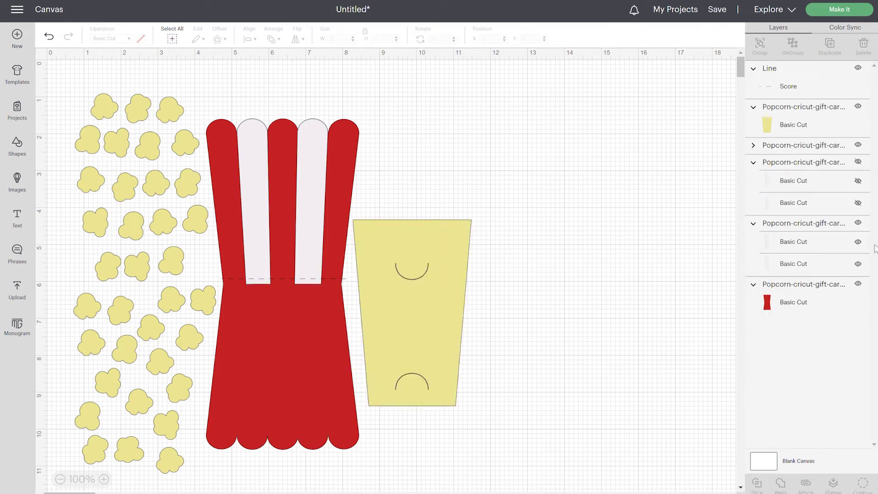
pyautogui.click(860, 223)
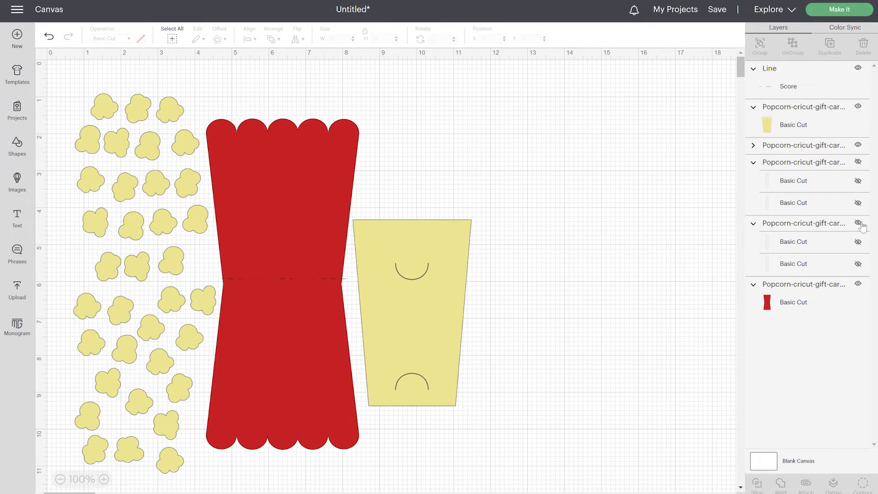
# - Center the score line on the red box both ways, attach them, and reshow the stripes
pyautogui.click(808, 83)
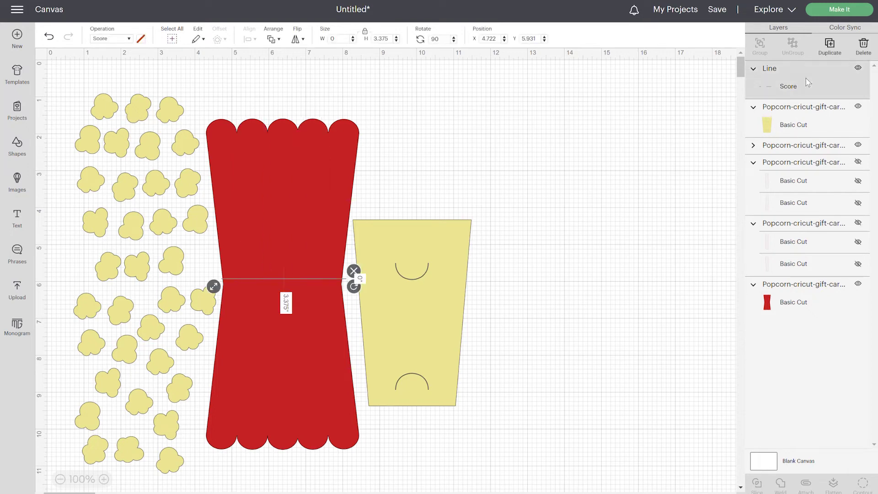
pyautogui.keyDown('shift'); pyautogui.click(803, 306); pyautogui.keyUp('shift')
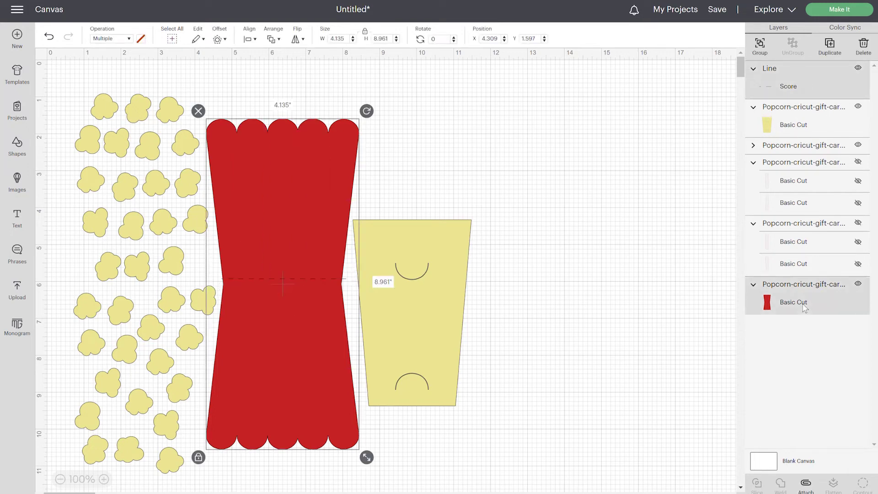
pyautogui.click(257, 45)
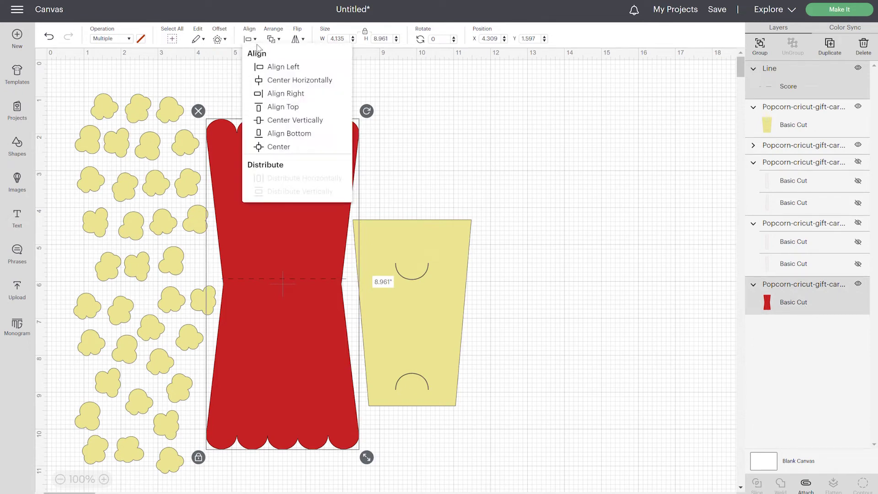
pyautogui.click(319, 81)
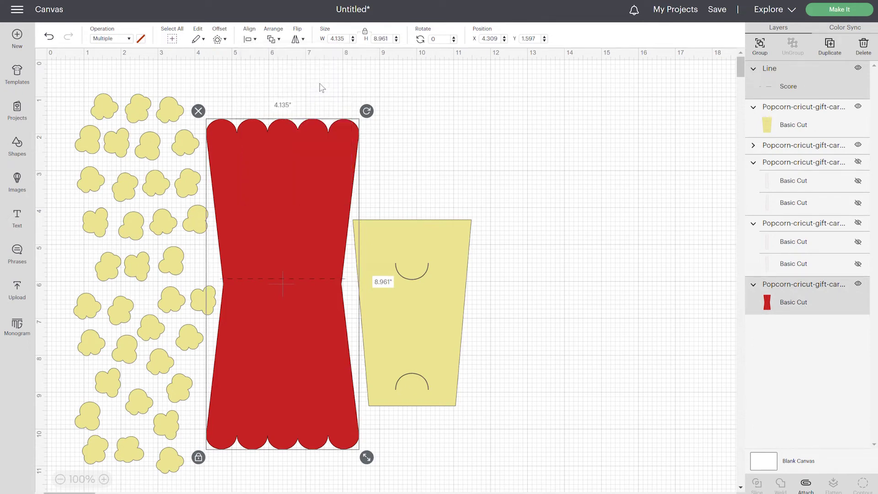
pyautogui.click(251, 40)
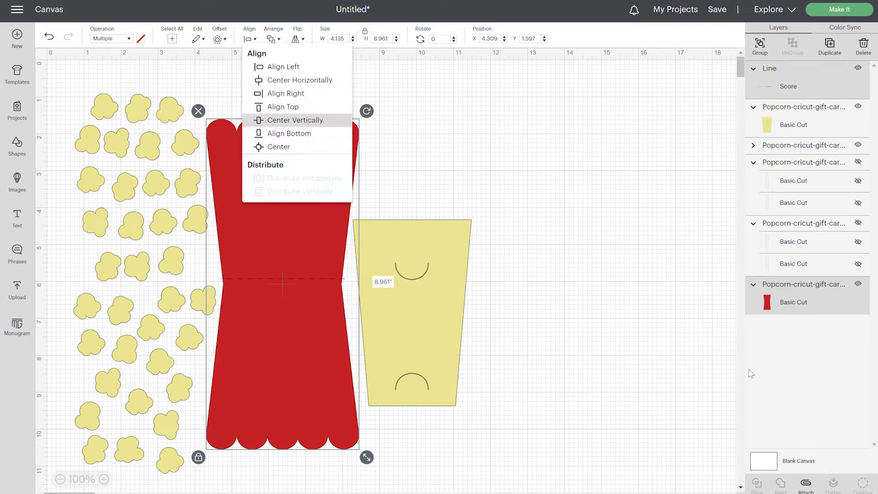
pyautogui.click(295, 120)
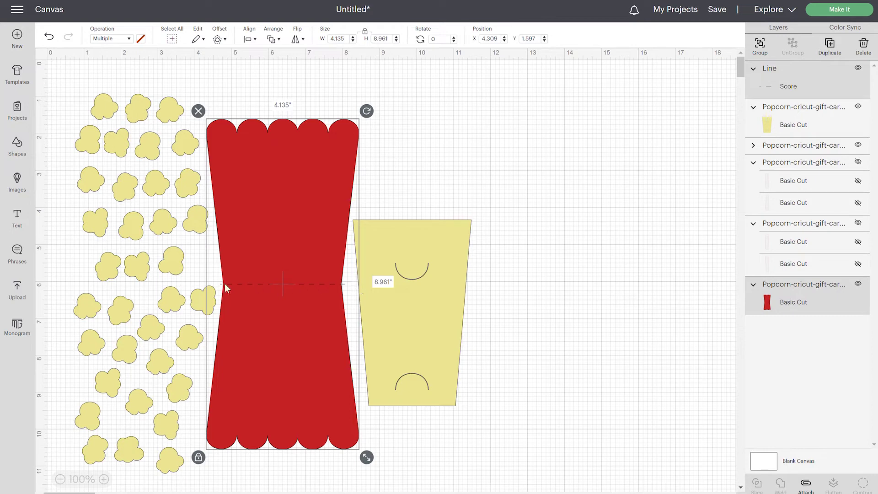
pyautogui.click(815, 488)
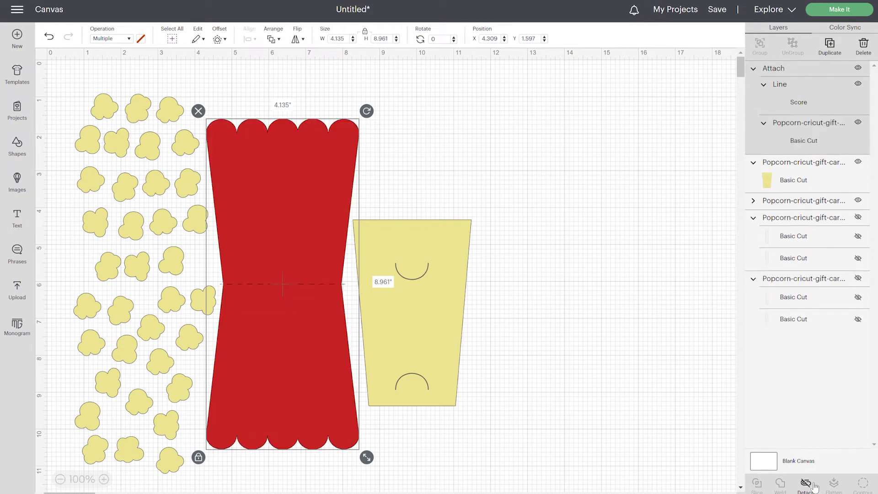
pyautogui.click(858, 217)
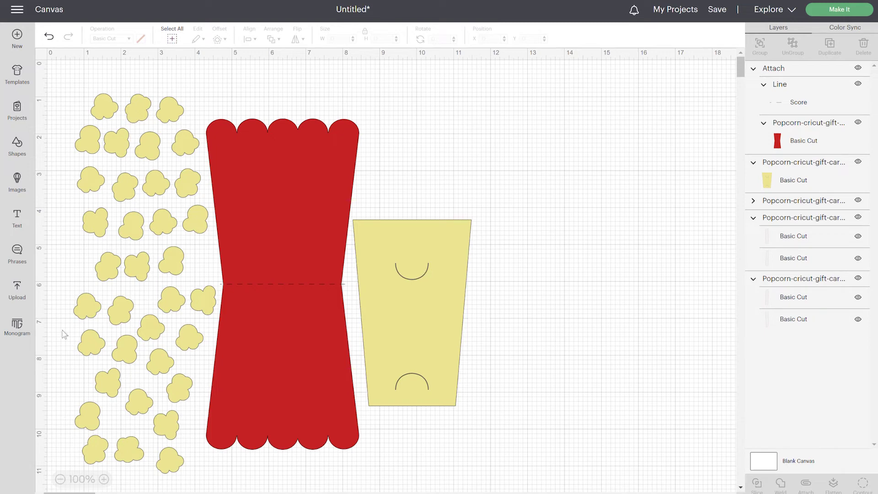
# - Add the two-line Cricut Sans text 'Enjoy the Show!' and move it to the upper right
pyautogui.click(16, 217)
pyautogui.click(392, 273)
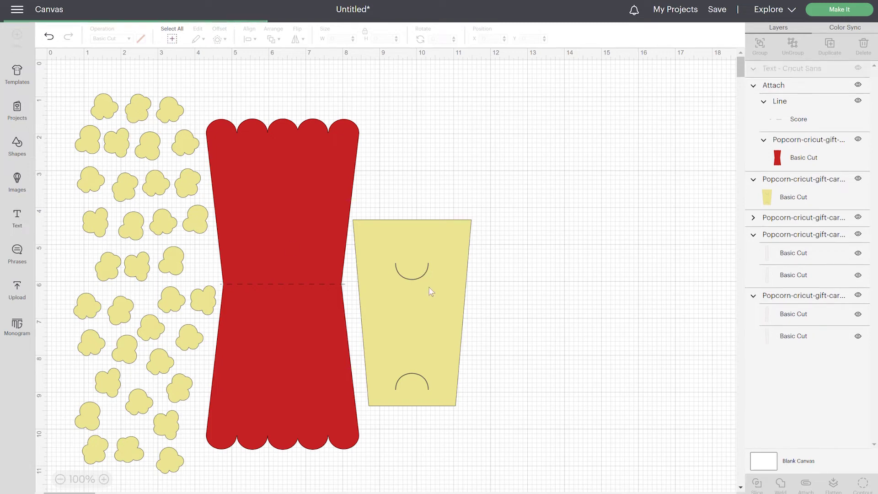
pyautogui.moveTo(432, 292); pyautogui.dragTo(277, 297)
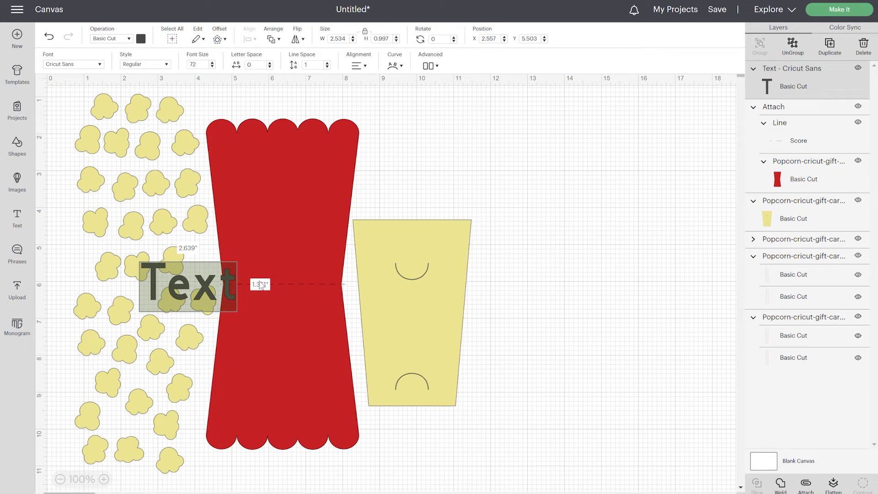
pyautogui.write('Enjoy ')
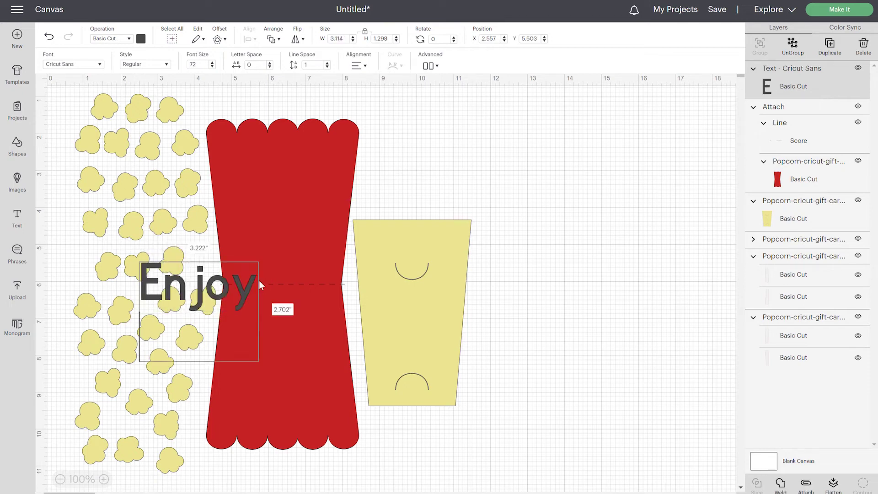
pyautogui.write('th')
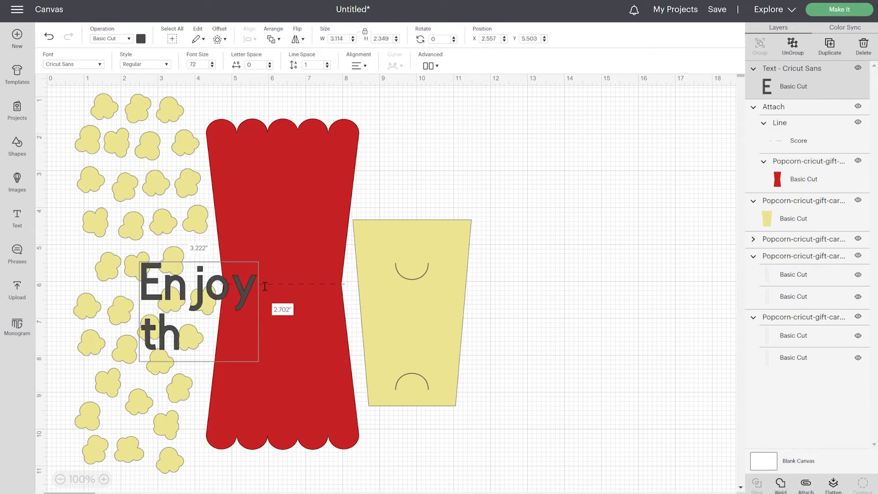
pyautogui.write('e Show!')
pyautogui.click(489, 337)
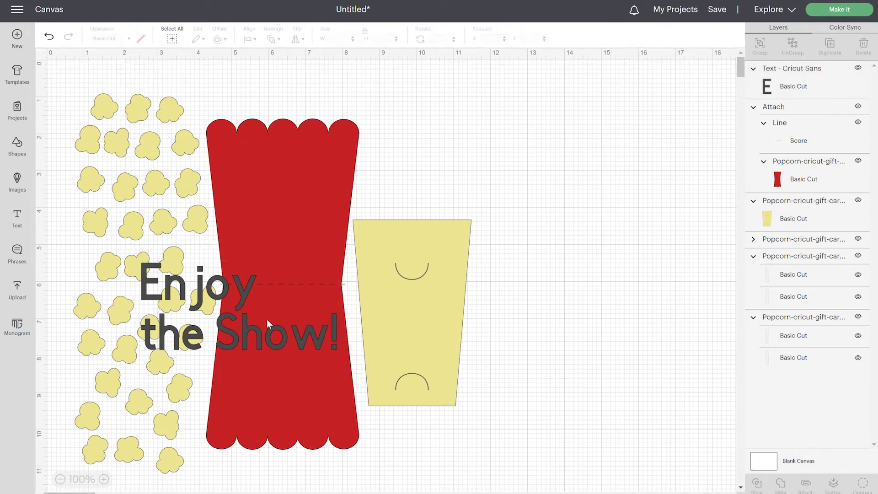
pyautogui.moveTo(240, 295); pyautogui.dragTo(584, 156)
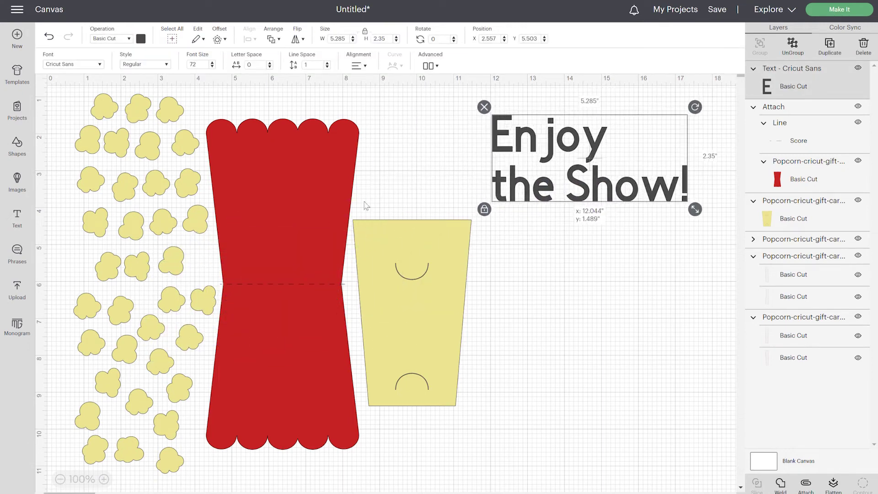
# - Filter fonts to Writing and apply DTC Miss Honey to the greeting
pyautogui.click(99, 65)
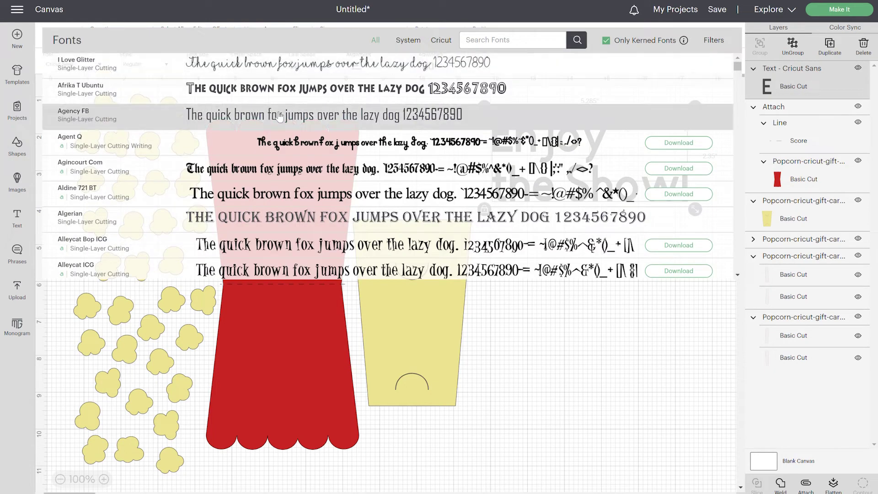
pyautogui.click(712, 42)
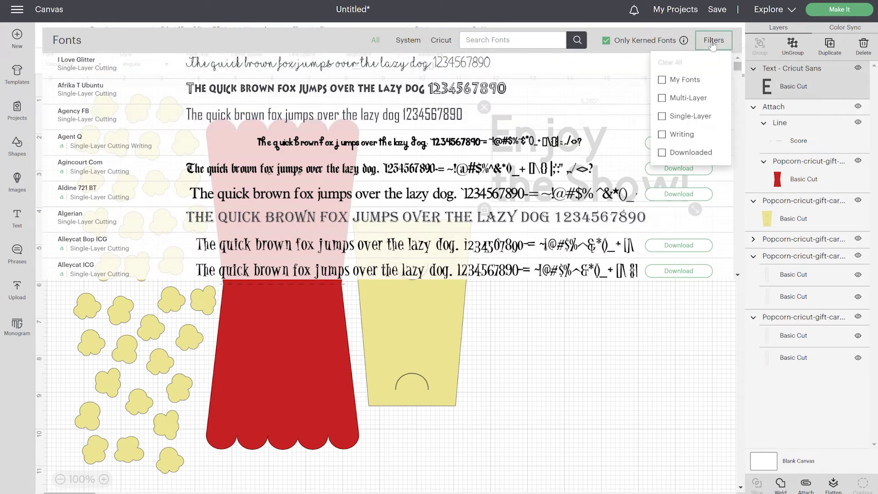
pyautogui.click(693, 139)
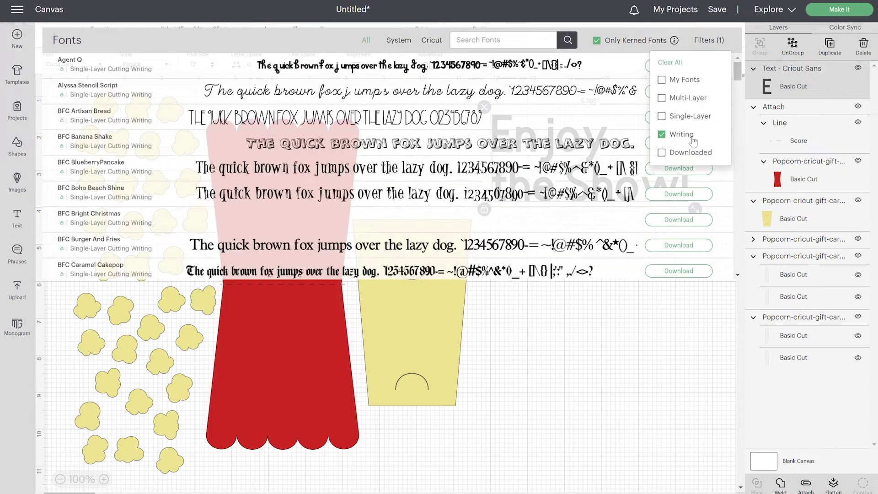
pyautogui.scroll(-15, 277, 158)
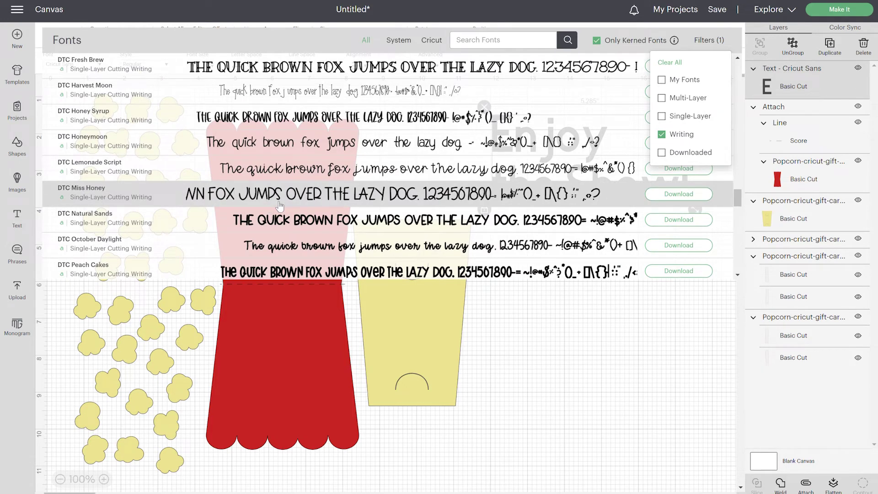
pyautogui.click(278, 204)
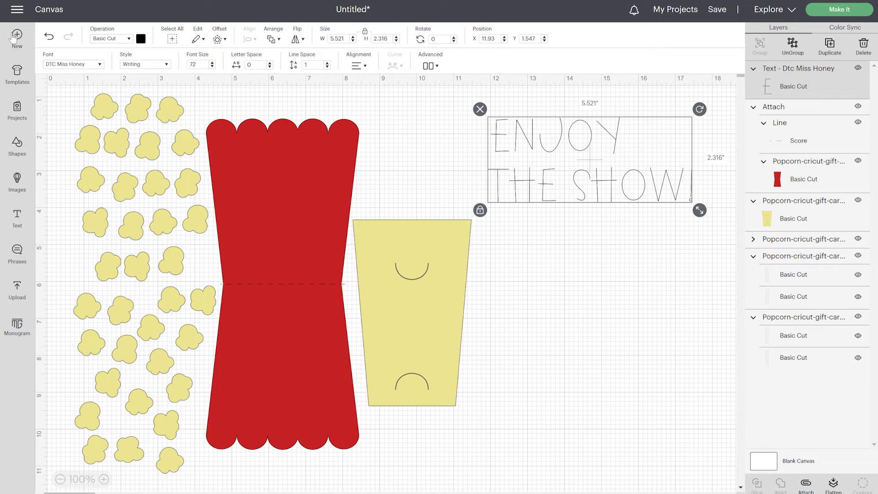
# - Switch to System fonts, remove the Writing filter, and browse the full list
pyautogui.click(88, 66)
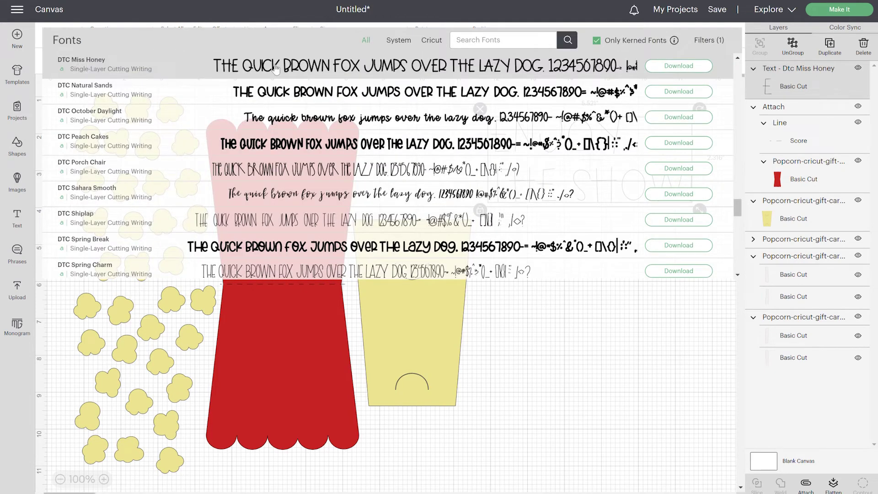
pyautogui.click(399, 40)
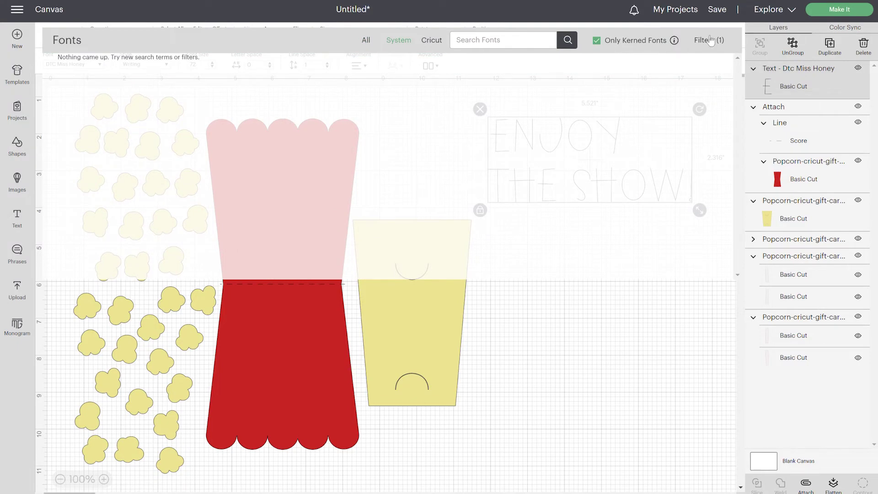
pyautogui.click(709, 40)
pyautogui.click(666, 137)
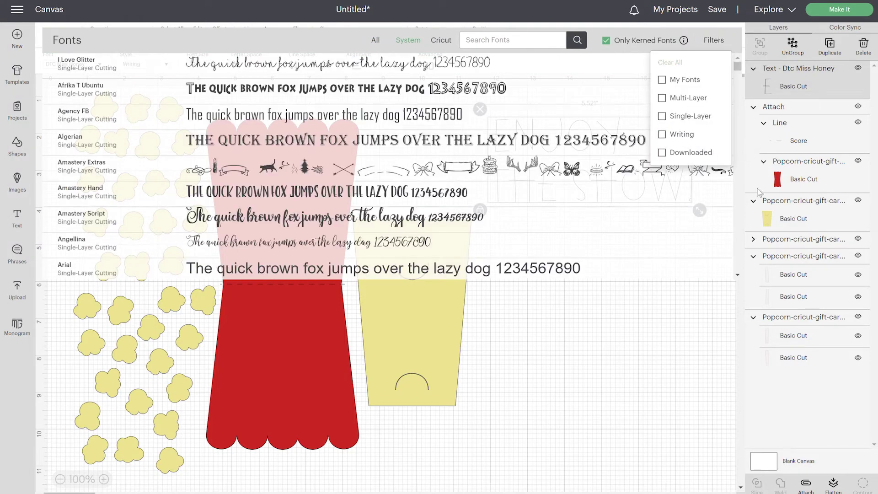
pyautogui.scroll(-2, 507, 142)
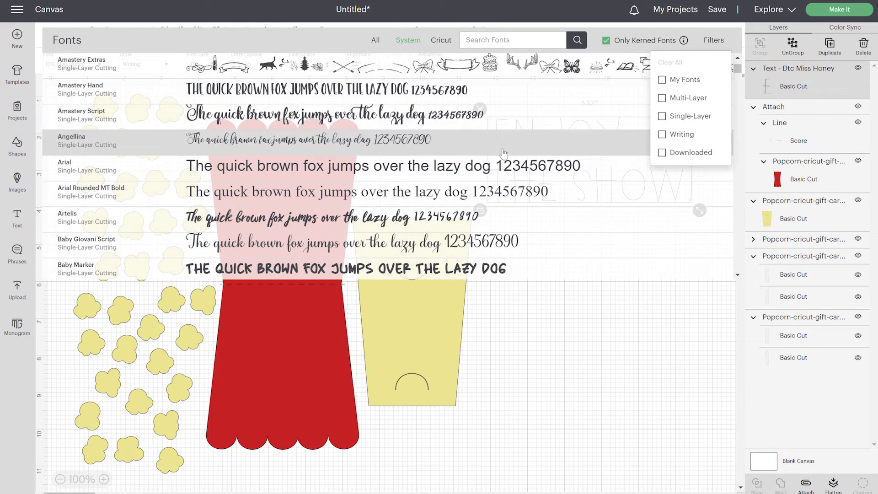
pyautogui.scroll(-1, 332, 157)
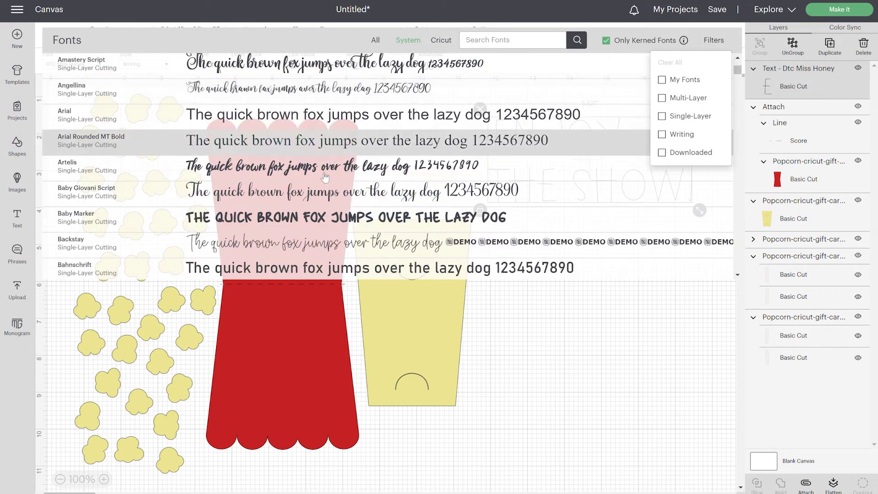
# - Apply Baby Giovani Script to the greeting and add a separate 'the Show!' text
pyautogui.click(386, 200)
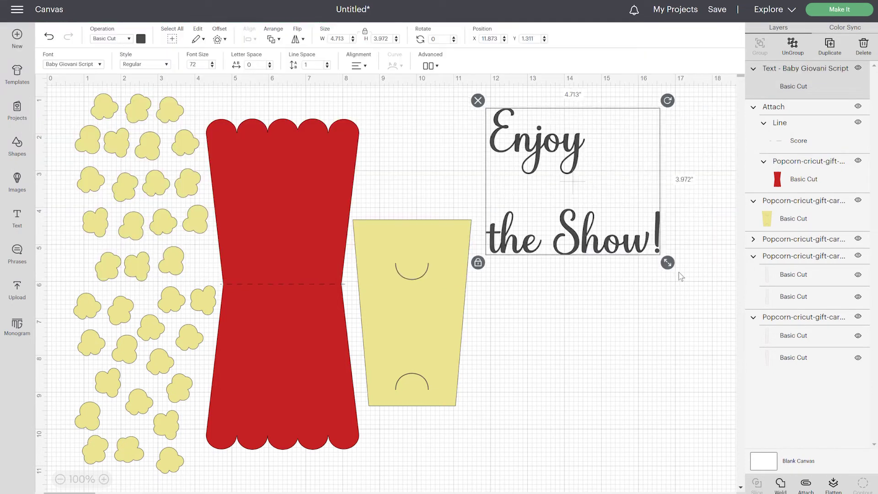
pyautogui.click(609, 305)
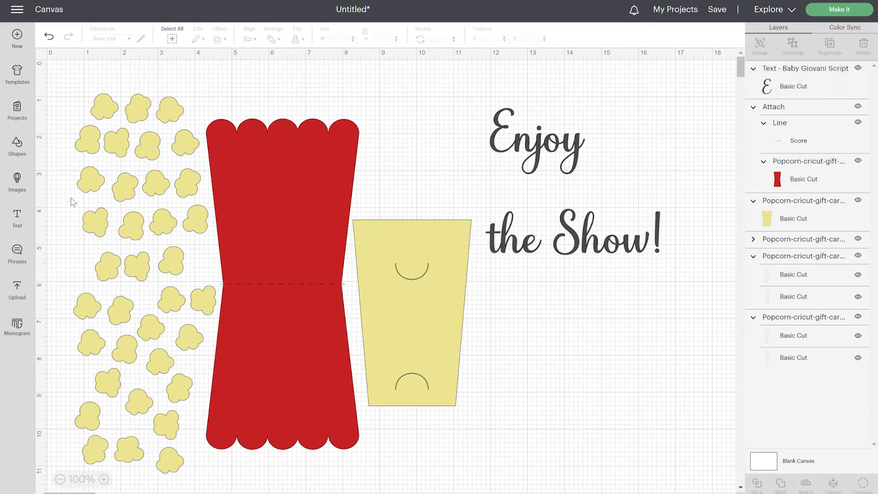
pyautogui.click(20, 220)
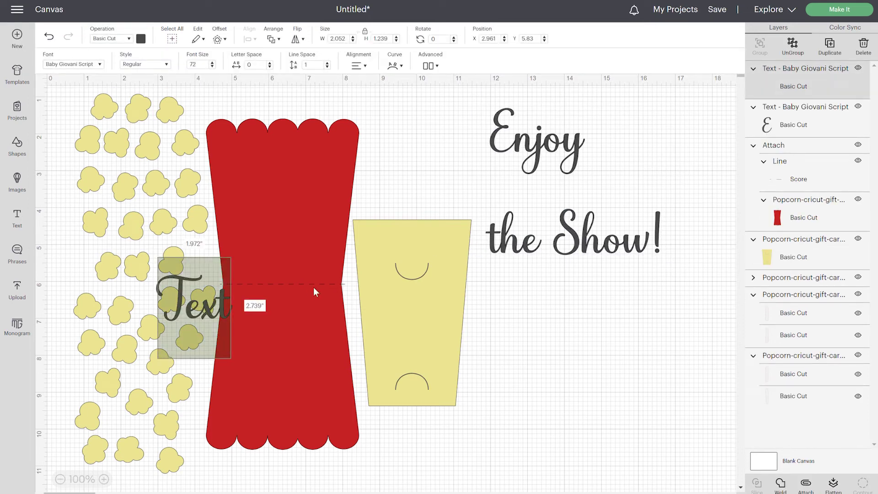
pyautogui.write('t')
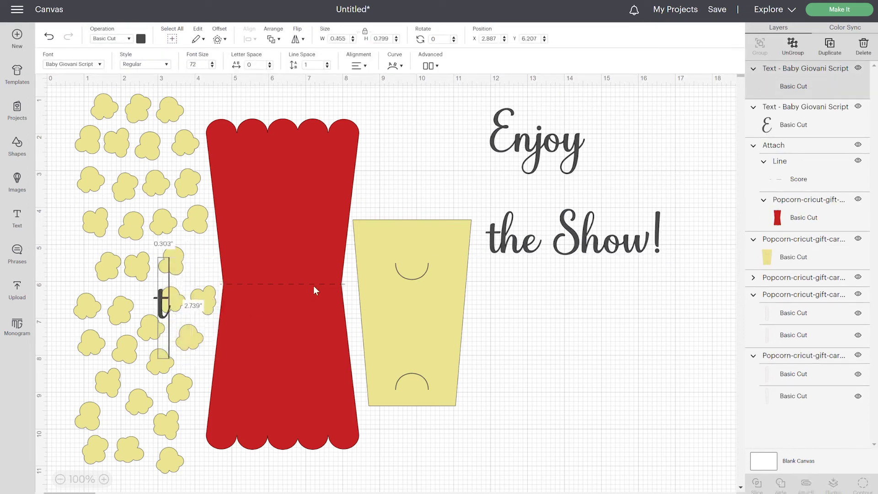
pyautogui.write('he Show!')
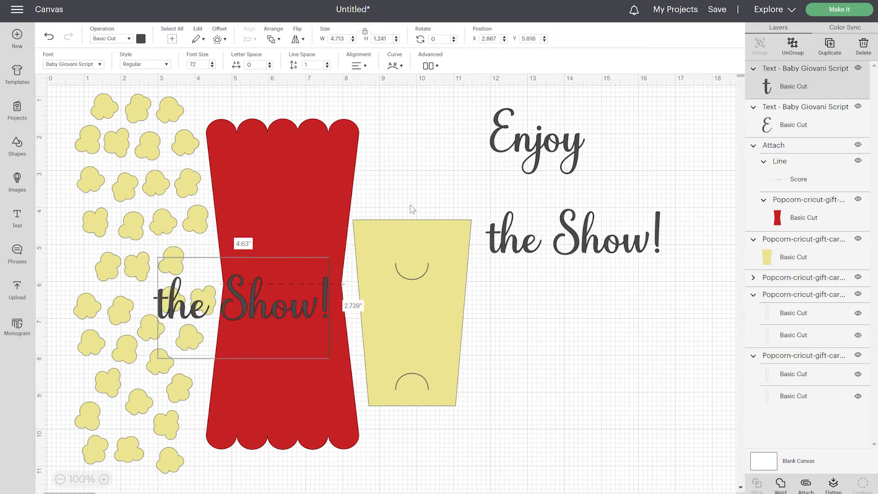
# - Delete 'the Show!' from the original text, leaving 'Enjoy', and place the new line beneath it
pyautogui.click(532, 244)
pyautogui.doubleClick(523, 242)
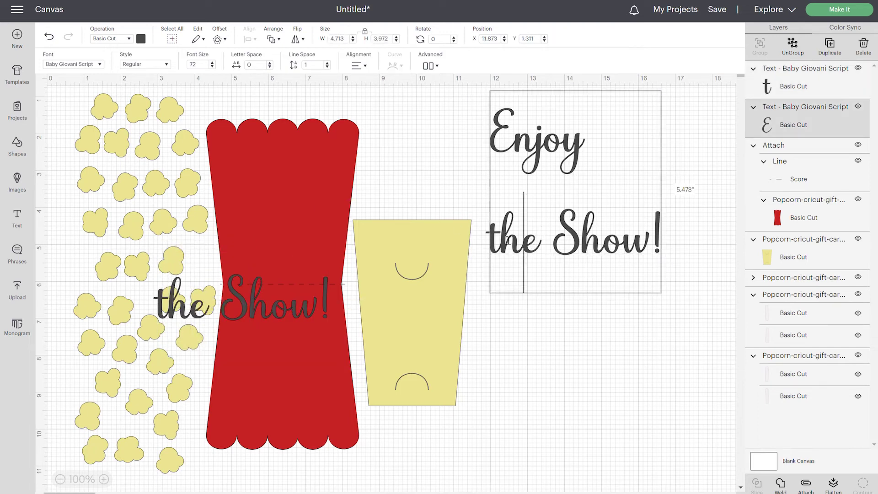
pyautogui.moveTo(498, 242); pyautogui.dragTo(671, 241)
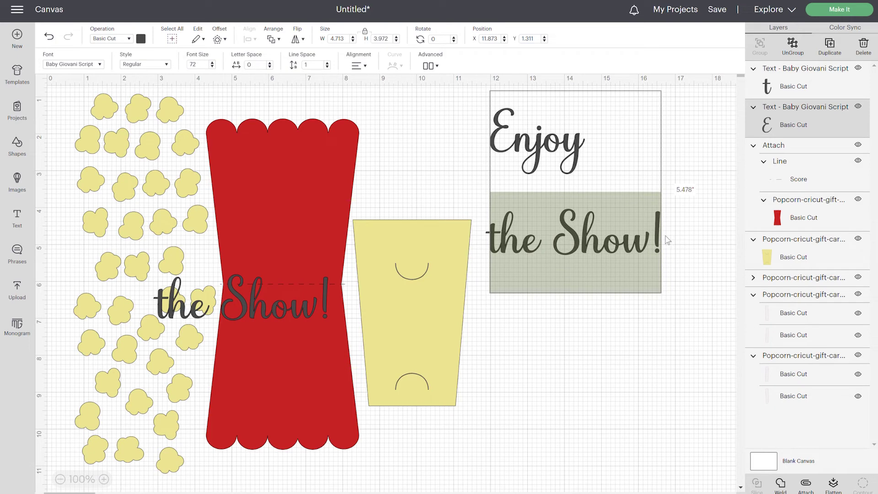
pyautogui.press('BackSpace')
pyautogui.press('BackSpace')
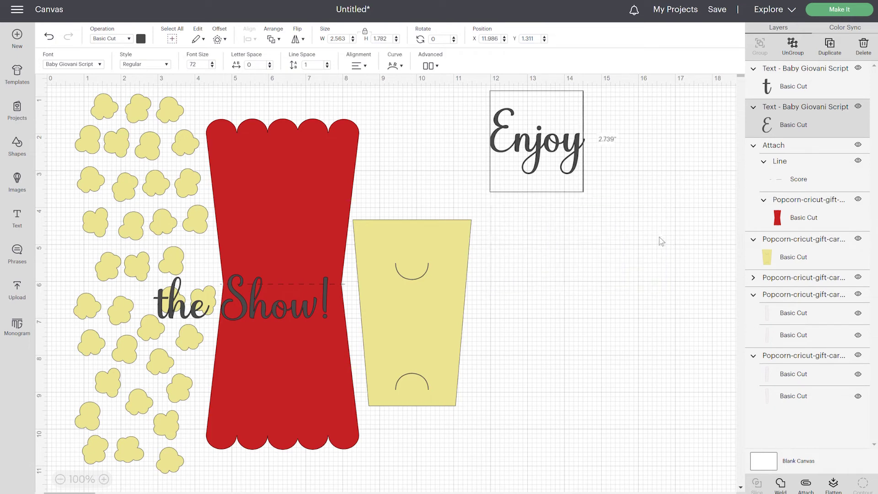
pyautogui.click(662, 241)
pyautogui.moveTo(254, 309); pyautogui.dragTo(549, 200)
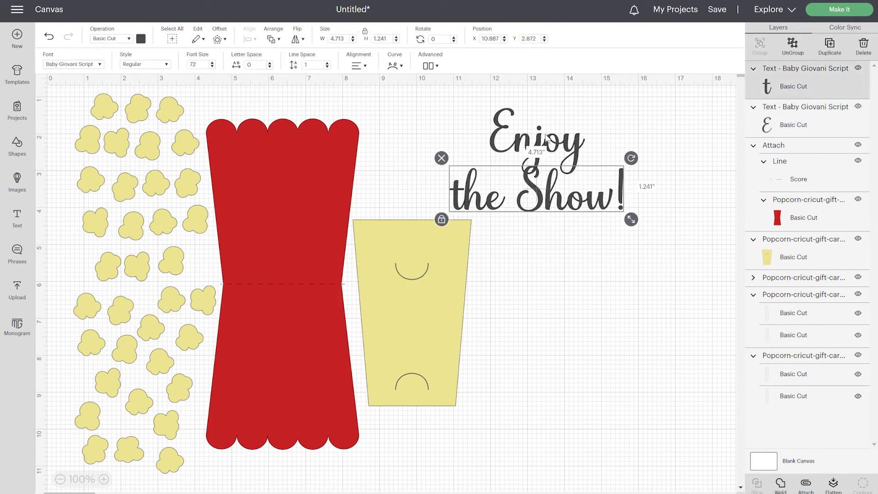
pyautogui.click(547, 139)
# - Set both 'Enjoy' and 'the Show!' to the Draw > Pen operation and weld each
pyautogui.click(122, 41)
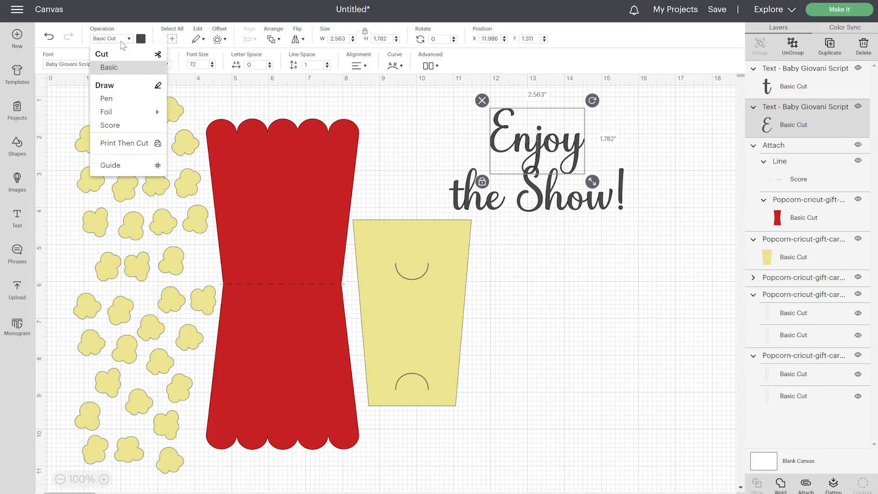
pyautogui.click(129, 100)
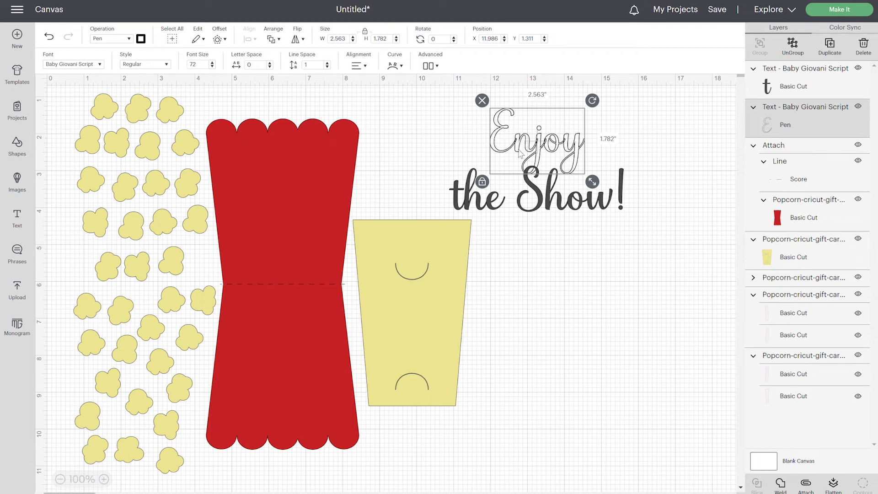
pyautogui.click(781, 485)
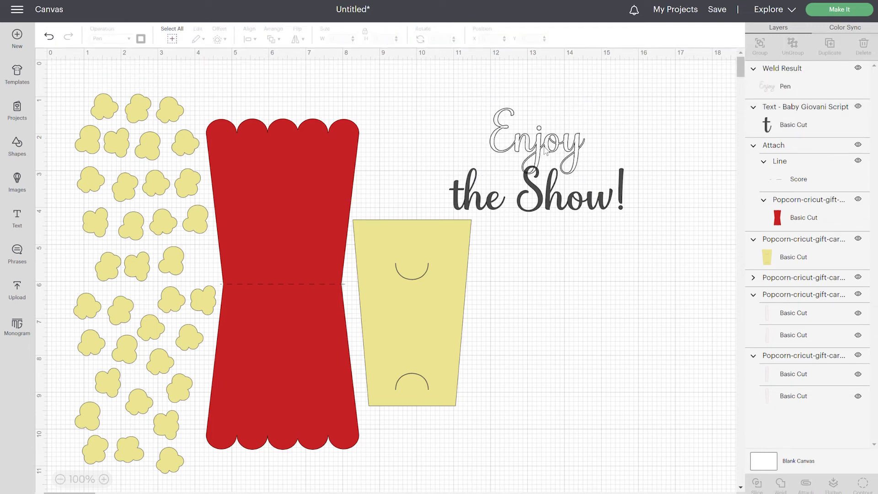
pyautogui.click(569, 198)
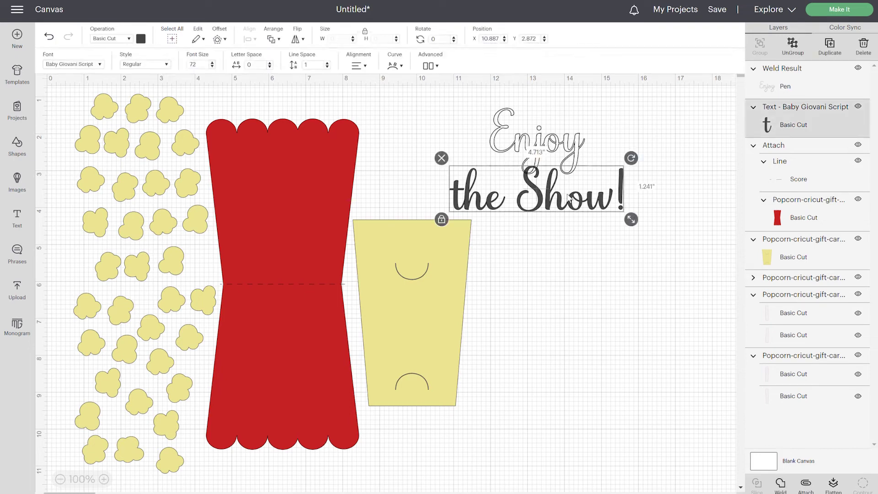
pyautogui.click(123, 40)
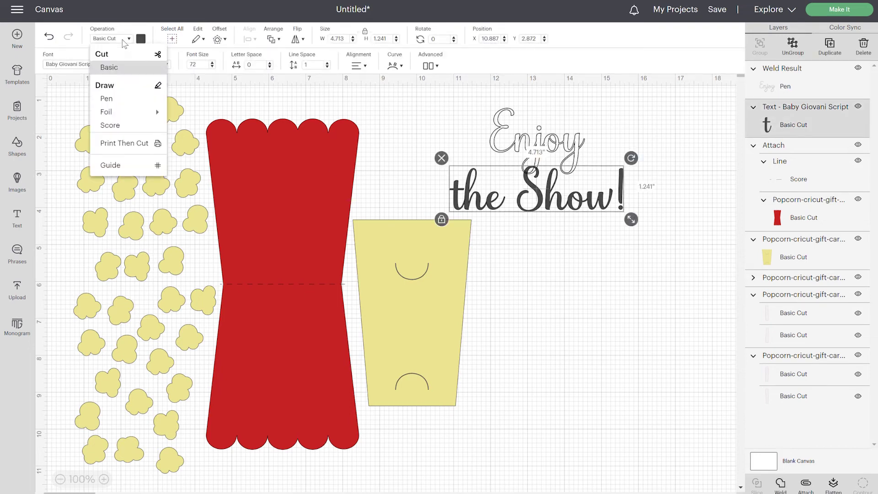
pyautogui.click(123, 99)
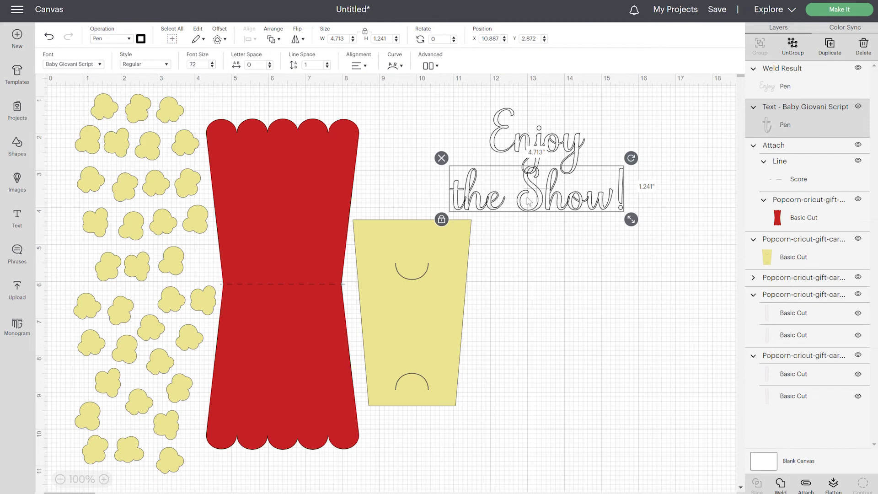
pyautogui.click(782, 485)
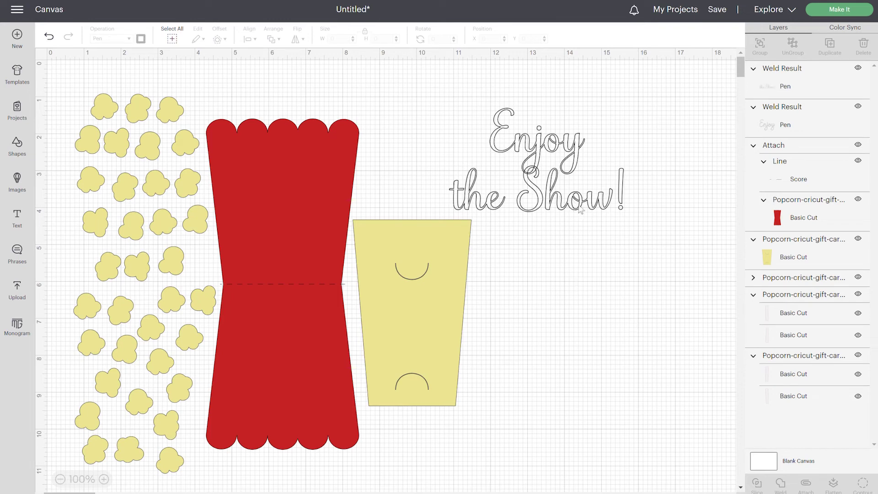
# - Nudge 'the Show!' right and scale both lines down to 2.844 by 1.691 inches
pyautogui.moveTo(556, 174); pyautogui.dragTo(575, 151)
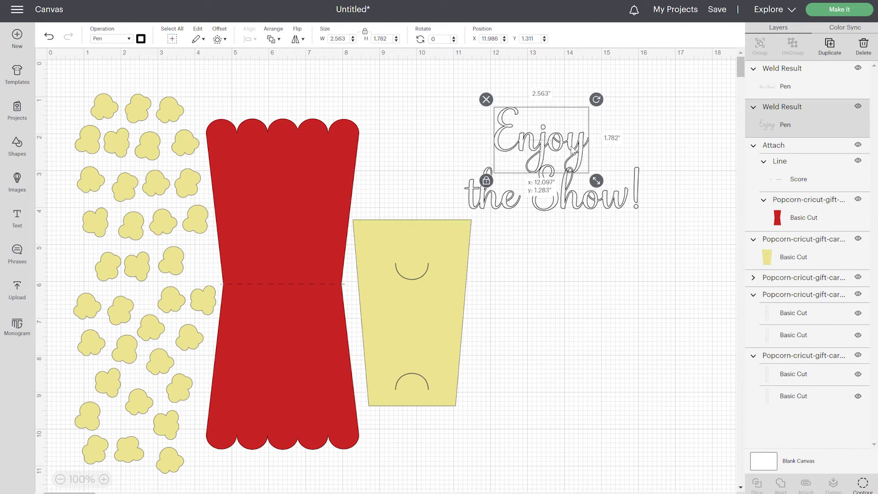
pyautogui.keyDown('shift'); pyautogui.click(621, 204); pyautogui.keyUp('shift')
pyautogui.moveTo(646, 218); pyautogui.dragTo(576, 179)
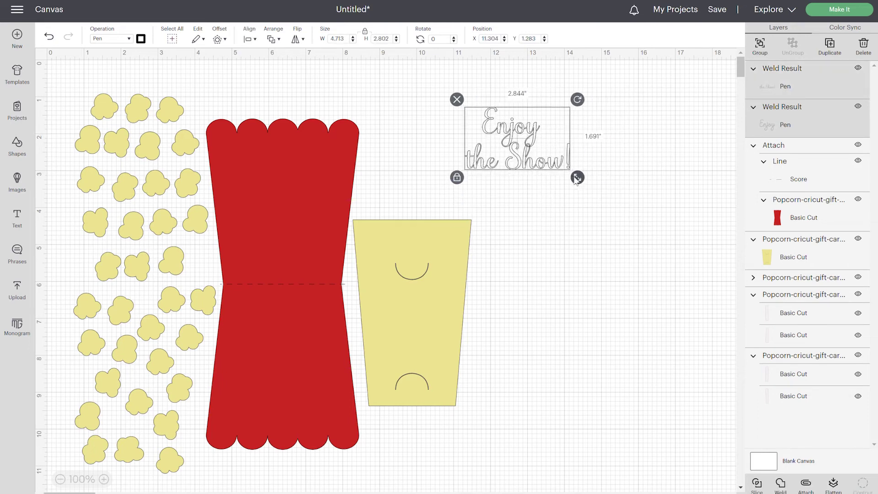
# - Set the greeting's pen to G - Gel (1mm) in Blue
pyautogui.click(141, 39)
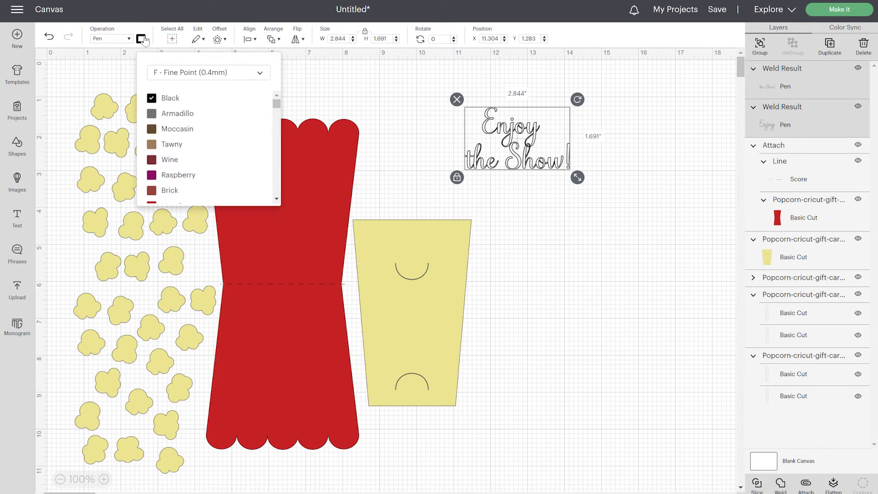
pyautogui.click(226, 76)
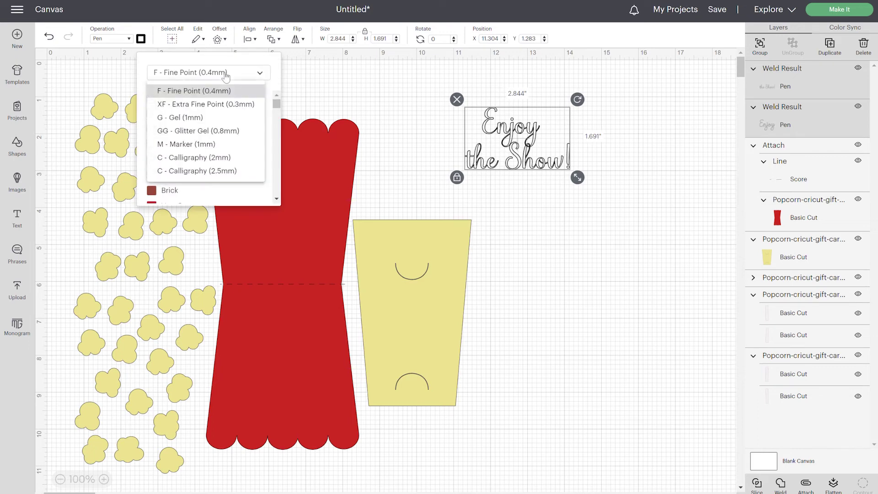
pyautogui.click(217, 121)
pyautogui.scroll(-5, 203, 160)
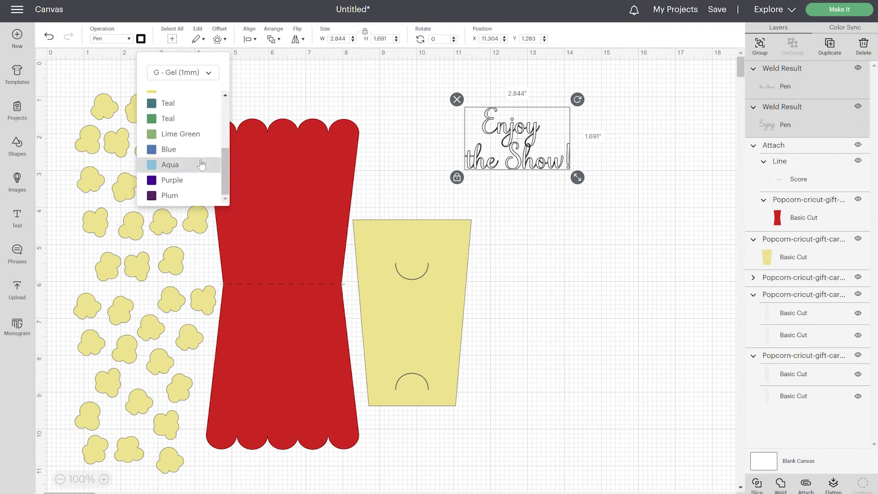
pyautogui.click(193, 151)
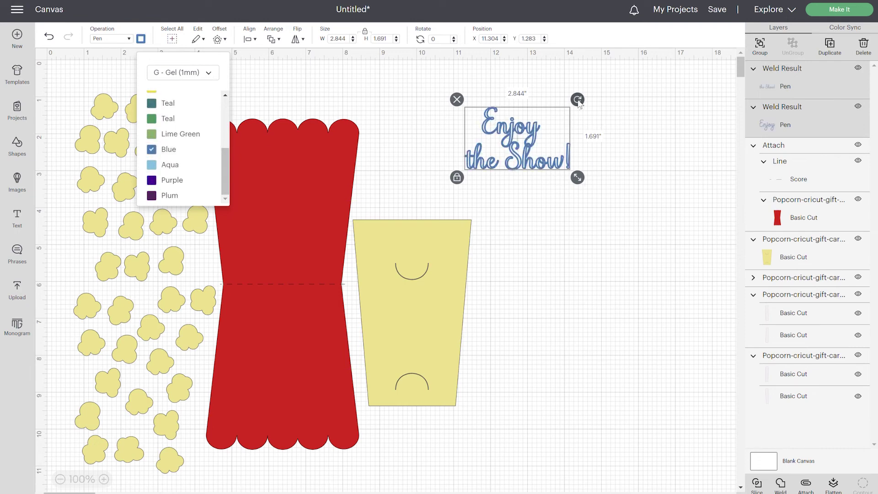
# - Rotate the greeting to 270°, place it on the yellow insert, and shrink it between the slots
pyautogui.moveTo(578, 99); pyautogui.dragTo(478, 79)
pyautogui.moveTo(478, 214); pyautogui.dragTo(416, 322)
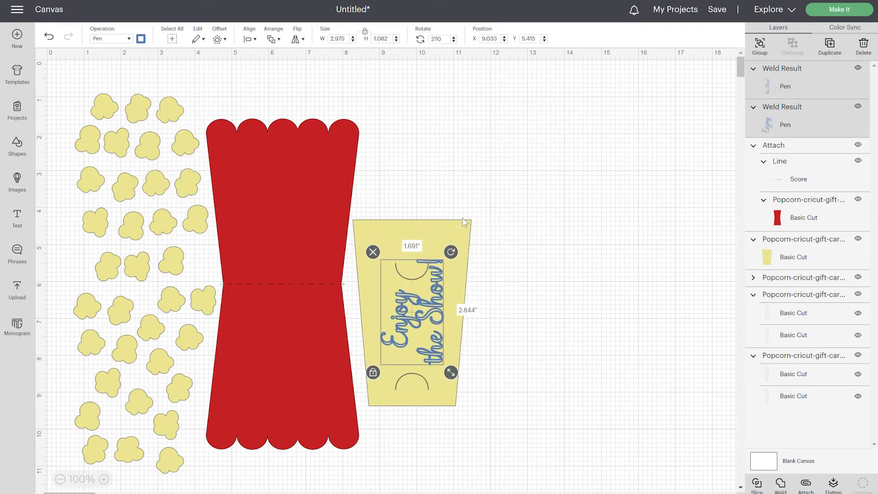
pyautogui.moveTo(442, 362); pyautogui.dragTo(441, 359)
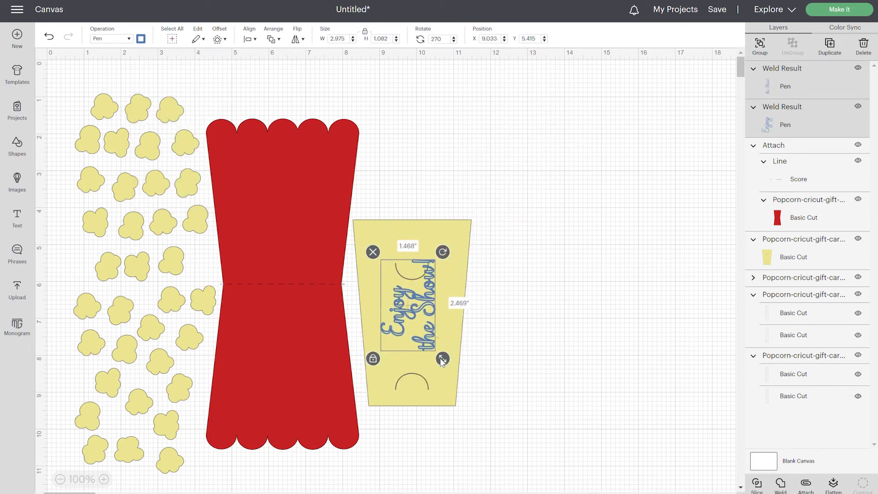
pyautogui.moveTo(434, 311); pyautogui.dragTo(435, 323)
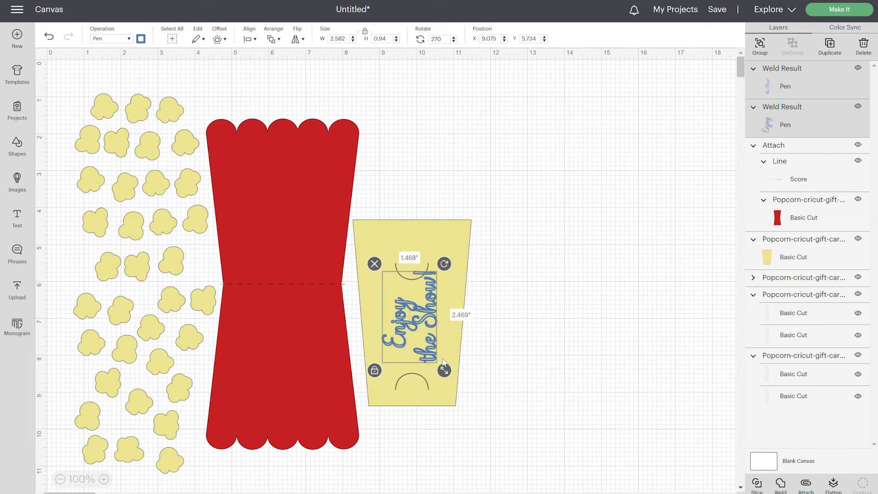
pyautogui.moveTo(442, 362); pyautogui.dragTo(432, 360)
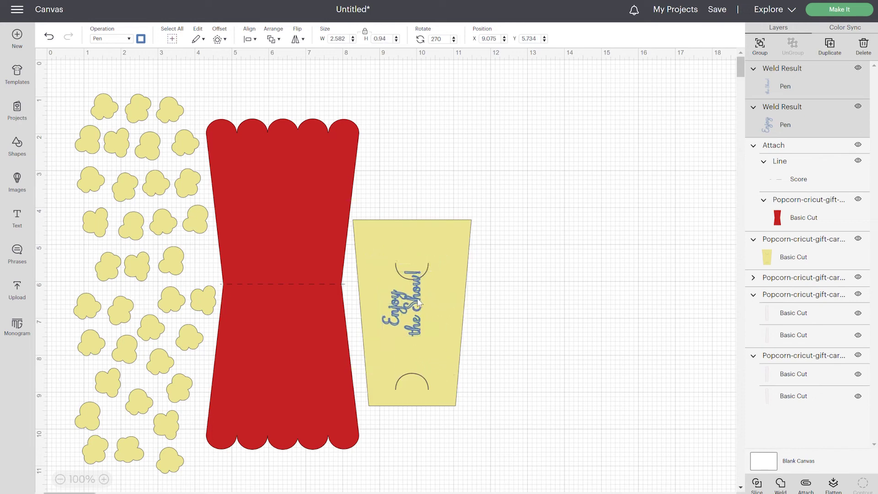
pyautogui.click(488, 324)
pyautogui.press('Tab')
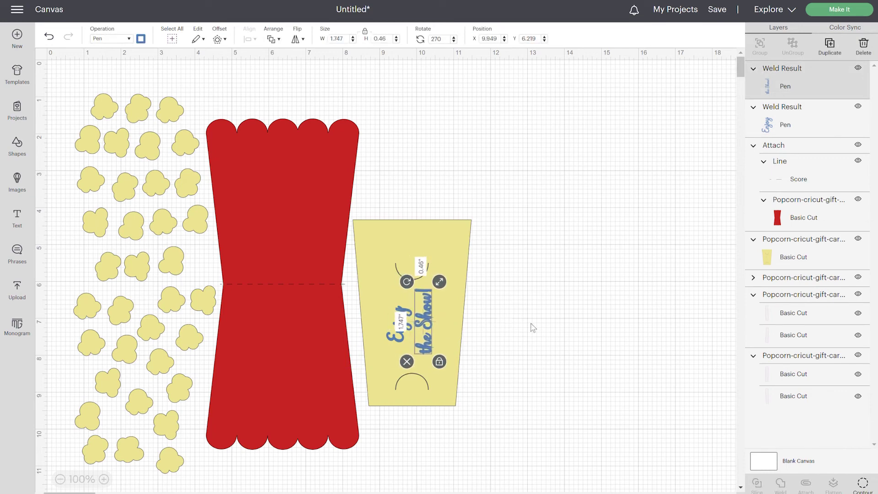
pyautogui.click(582, 364)
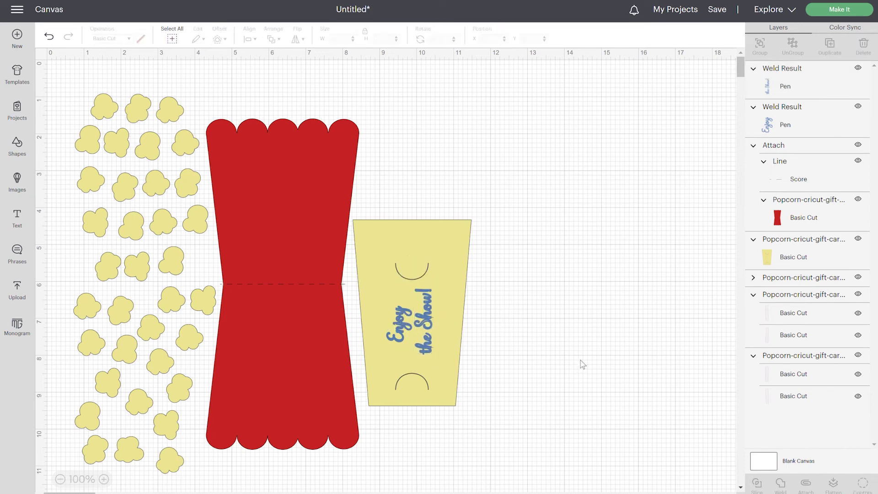
pyautogui.click(393, 338)
# - Select both greeting lines with the yellow insert and attach them as one group
pyautogui.keyDown('shift'); pyautogui.click(430, 320); pyautogui.keyUp('shift')
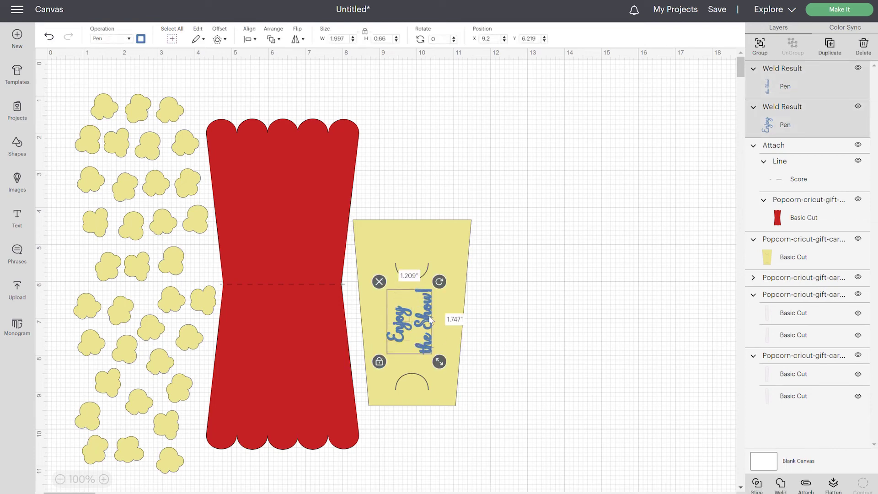
pyautogui.keyDown('shift'); pyautogui.click(458, 244); pyautogui.keyUp('shift')
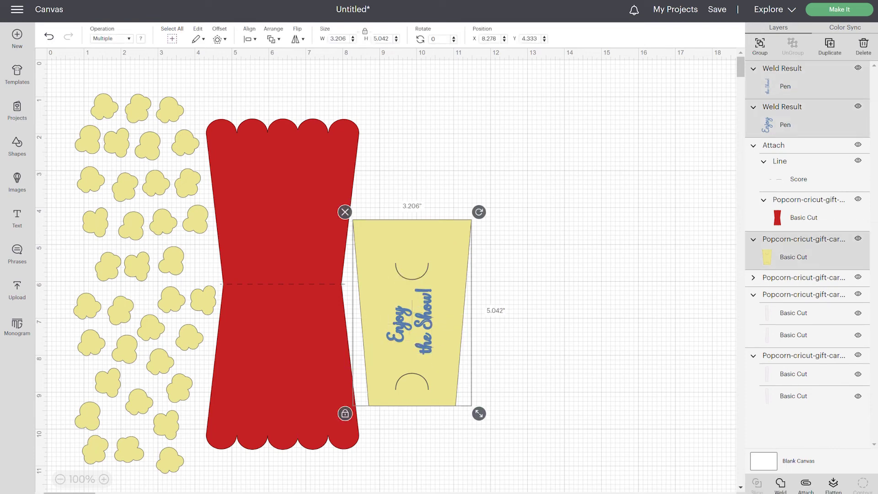
pyautogui.click(814, 488)
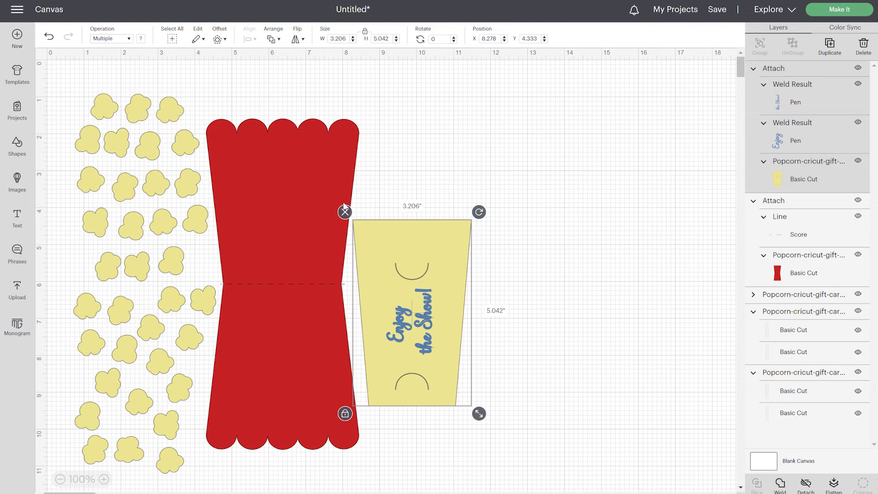
pyautogui.click(636, 310)
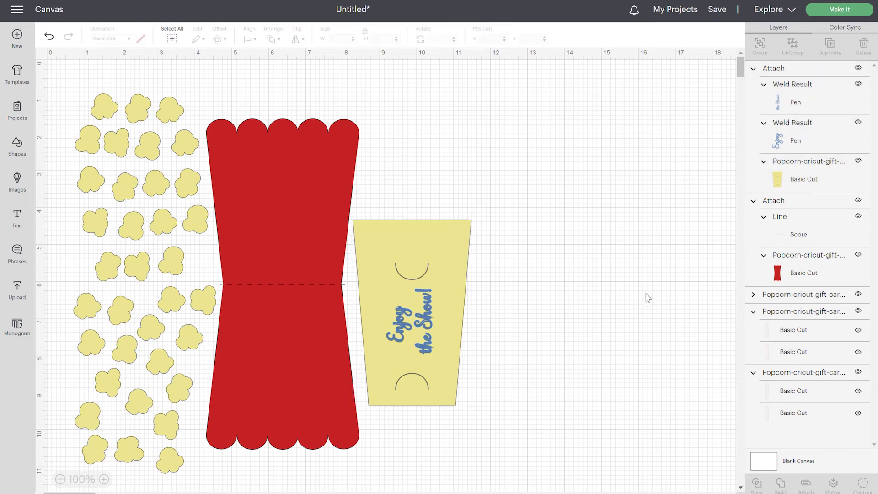
# - Send the popcorn holder to Make It on a 12 in x 12 in mat, showing Basic Cut, Score and Pen mats
pyautogui.click(839, 10)
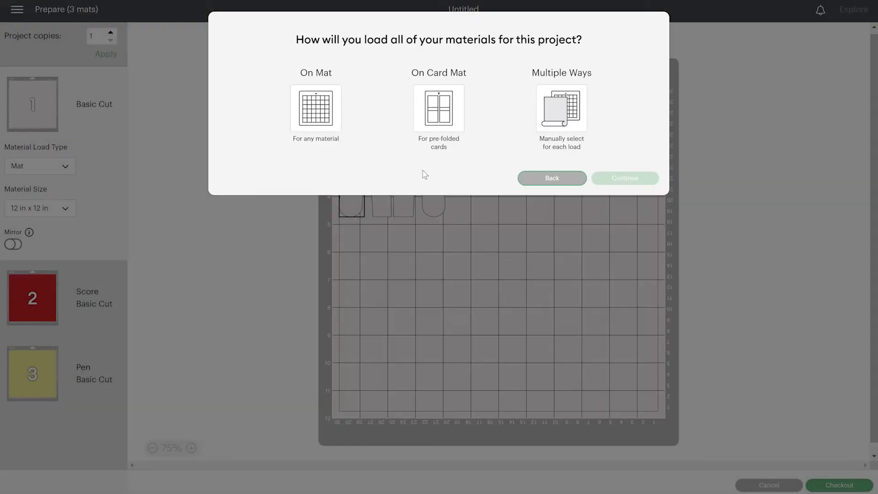
pyautogui.click(311, 102)
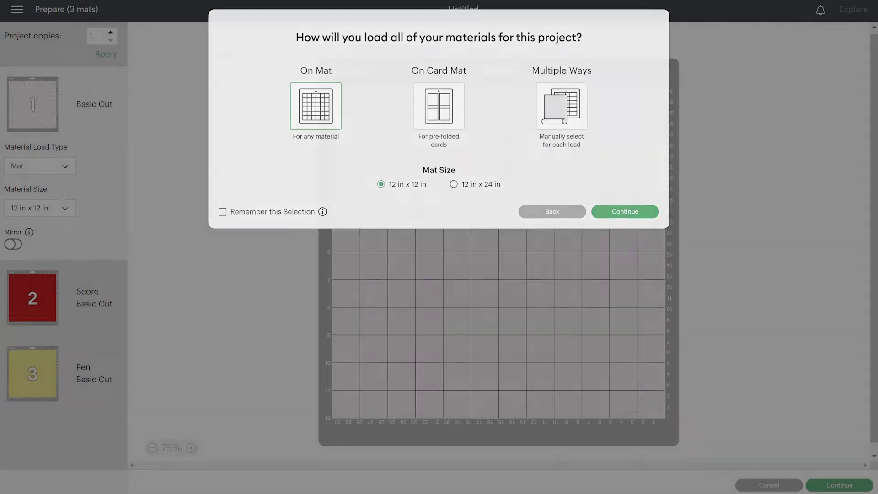
pyautogui.click(625, 214)
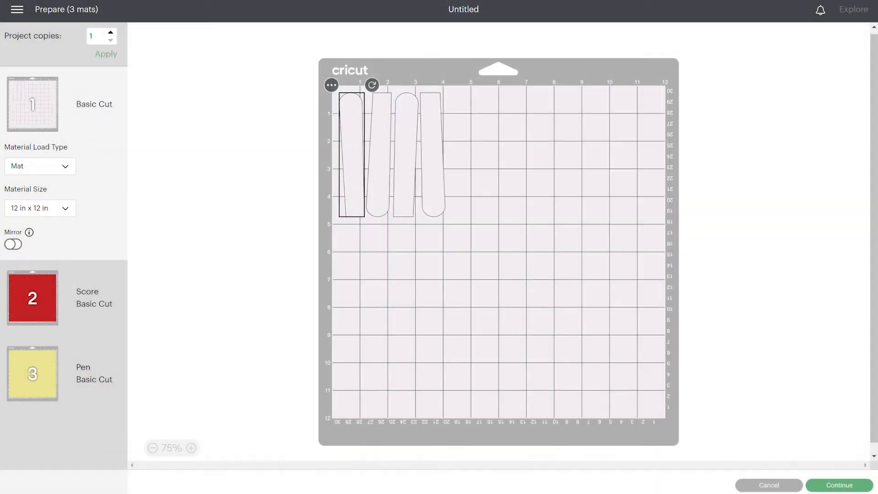